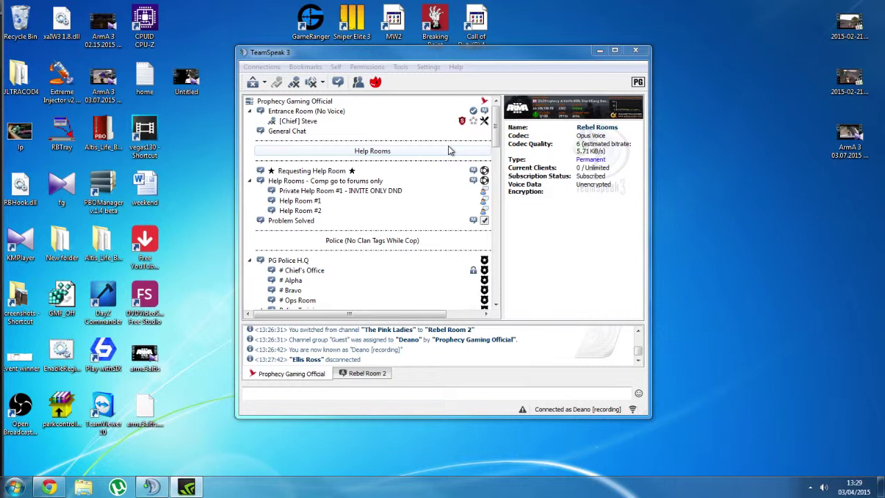
Select Help Room #1, browse the channel tree, then switch to the Prophecy Gaming rules page
left_click(369, 203)
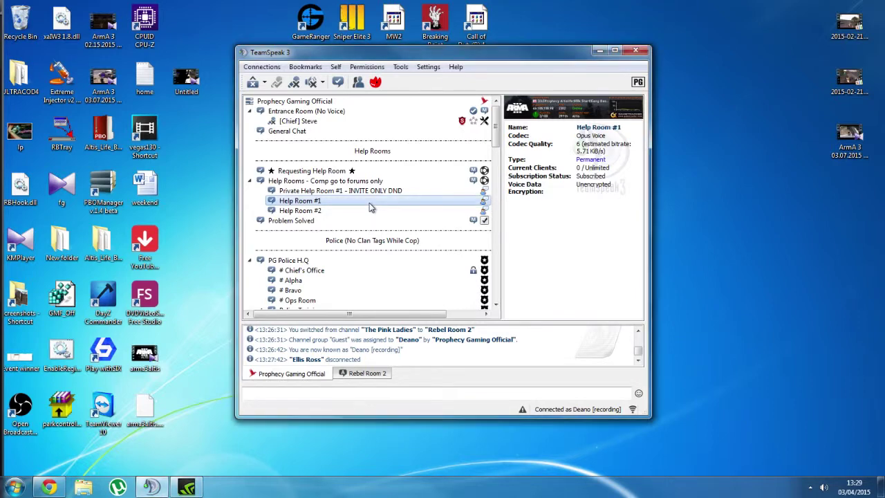
scroll(369, 203, "down", 6)
scroll(370, 208, "down", 10)
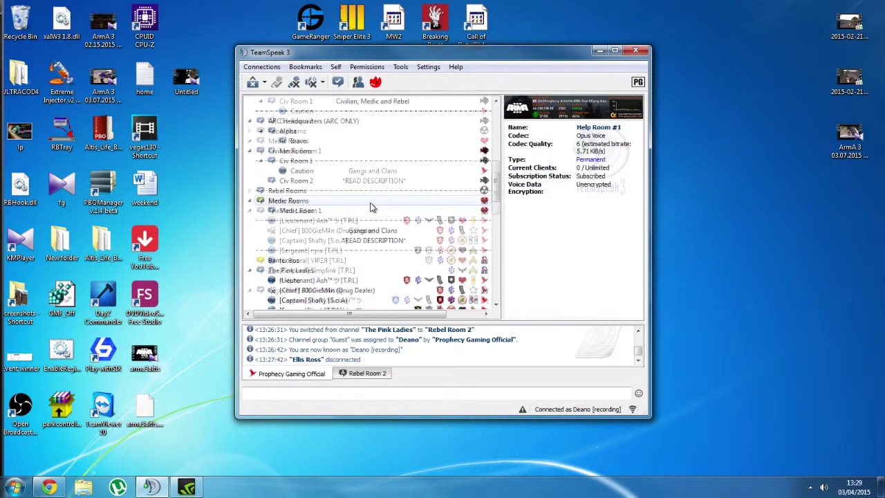
scroll(377, 204, "up", 2)
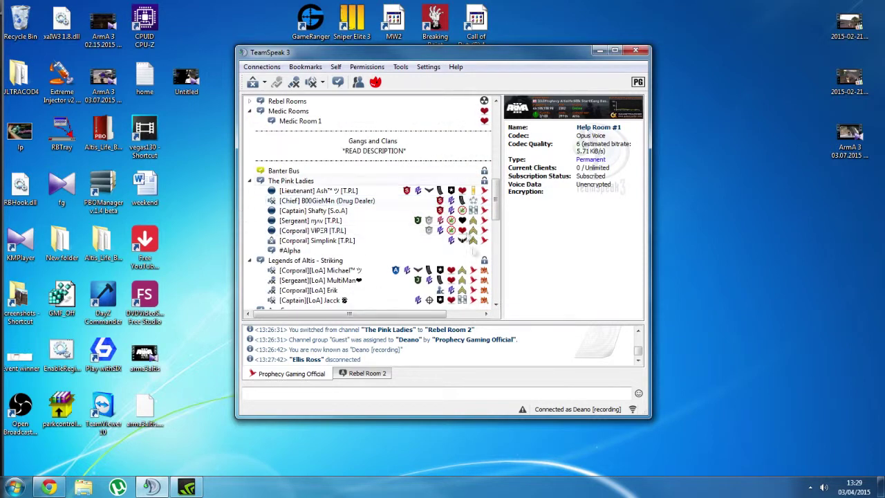
scroll(476, 229, "up", 6)
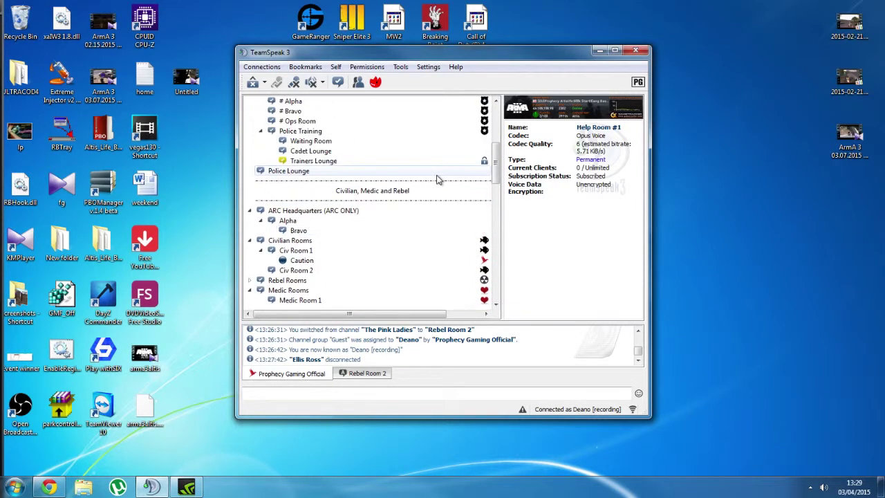
scroll(437, 179, "up", 2)
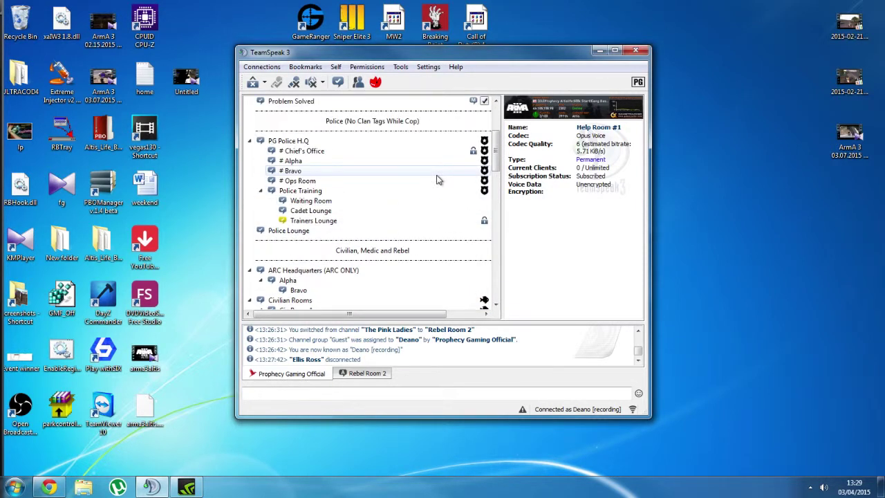
key("alt+Tab")
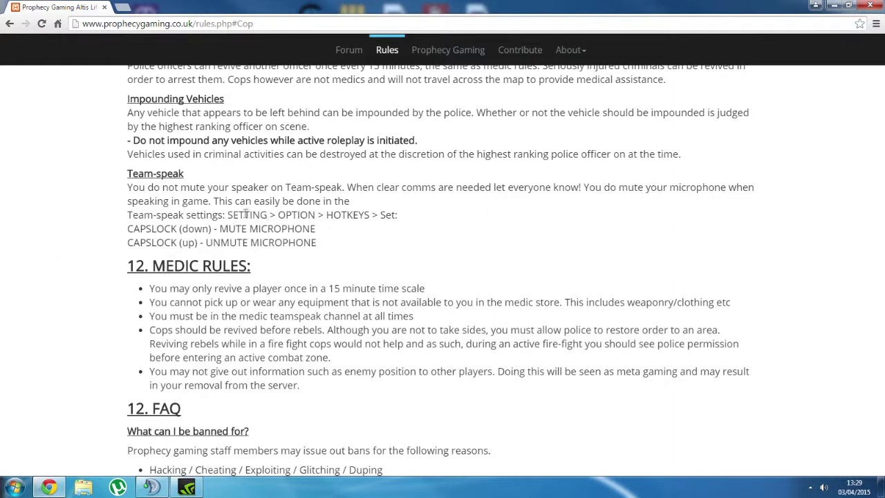
left_click_drag(320, 245, 145, 229)
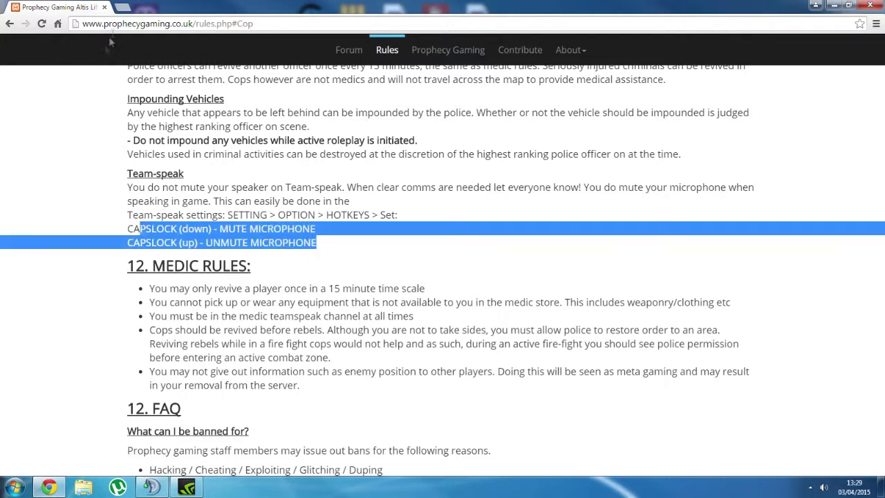
left_click(301, 194)
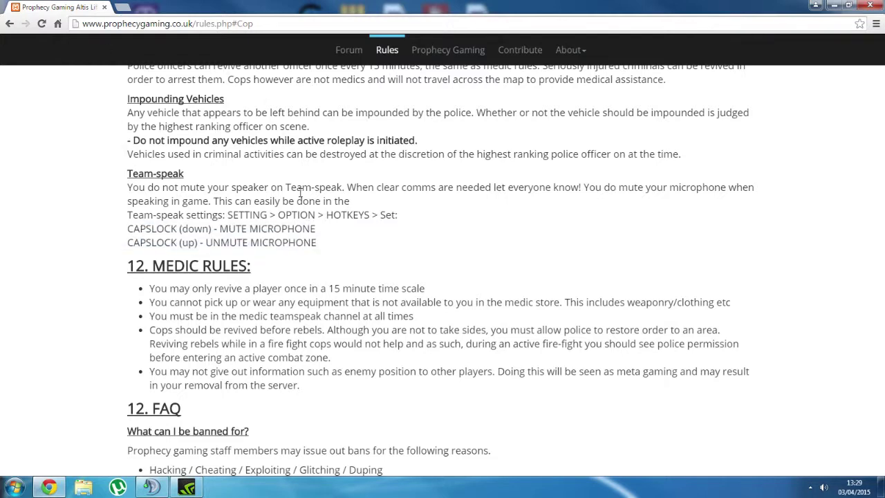
left_click(834, 5)
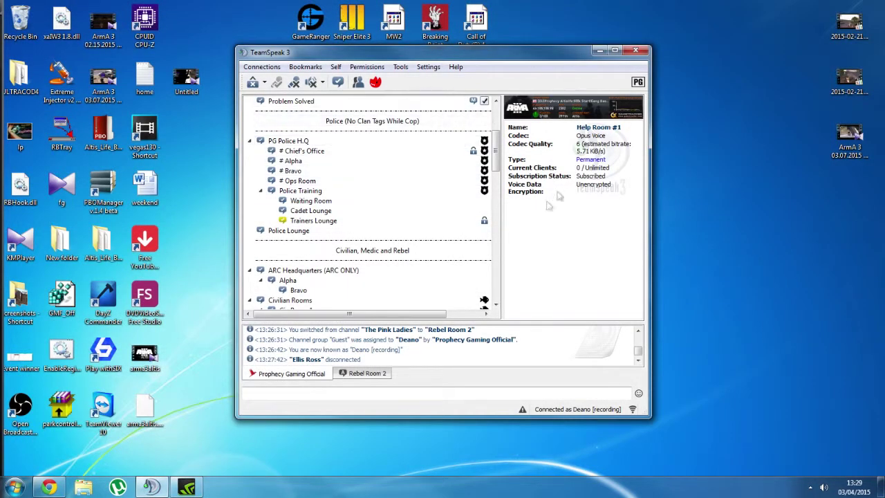
Open the Hotkeys page of TeamSpeak's Options from the Settings menu
left_click(433, 66)
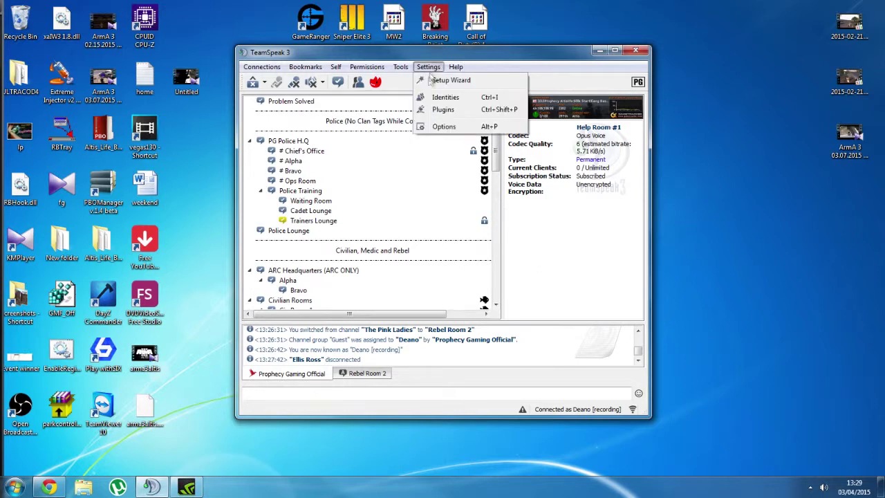
left_click(444, 128)
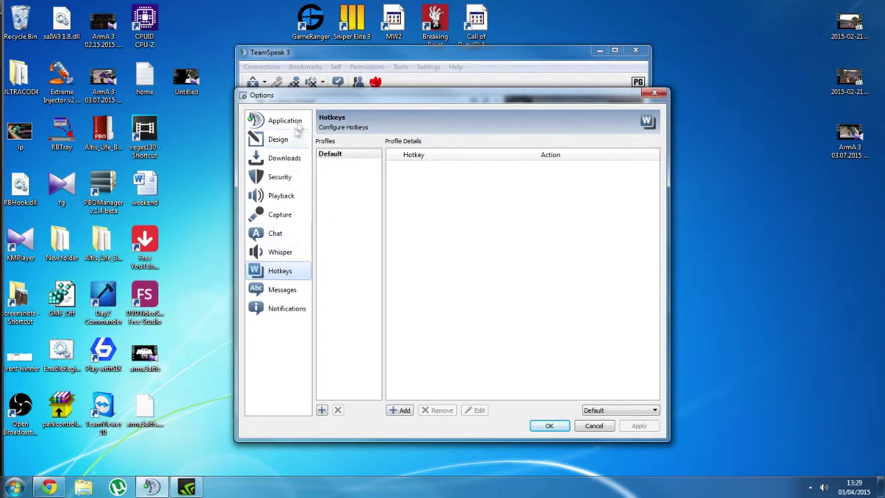
left_click(290, 122)
left_click(287, 271)
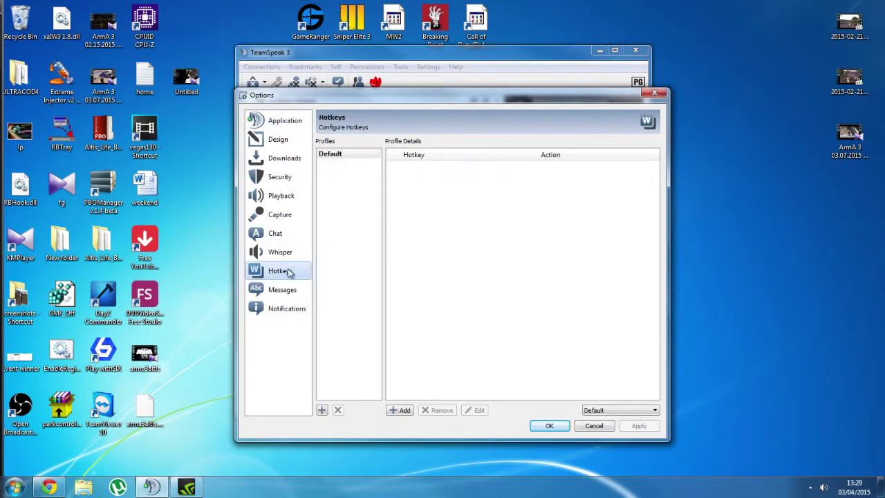
Add a CAPSLOCK (down) hotkey that toggles microphone mute
left_click(403, 411)
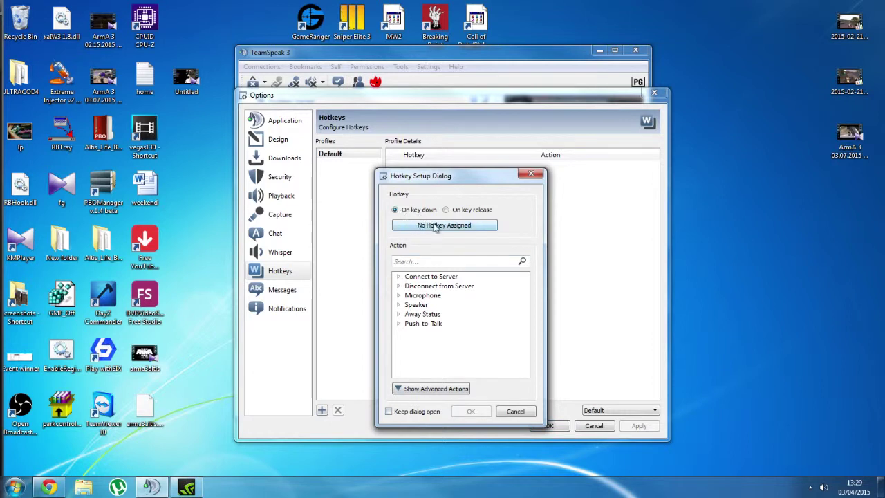
left_click(399, 297)
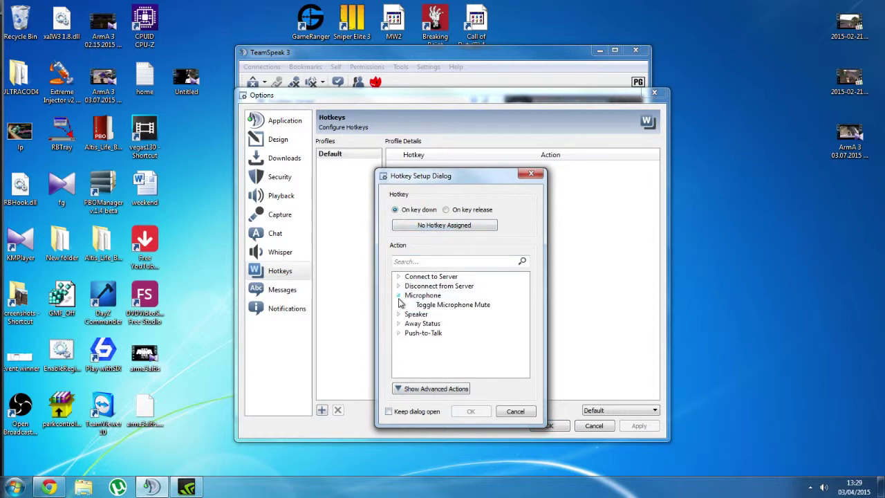
left_click(426, 305)
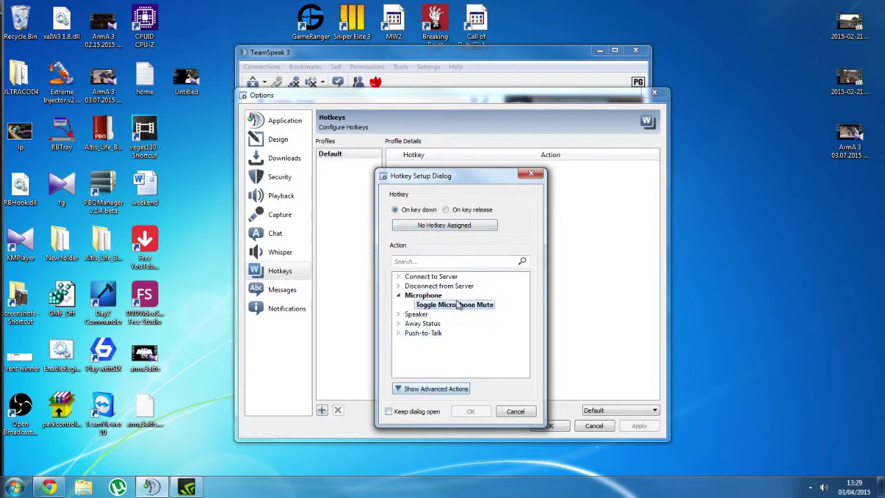
left_click(440, 230)
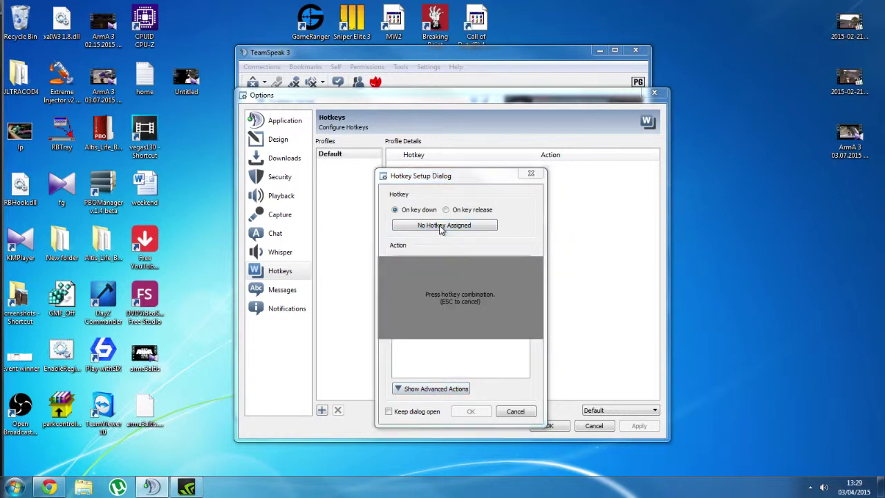
key("Caps_Lock")
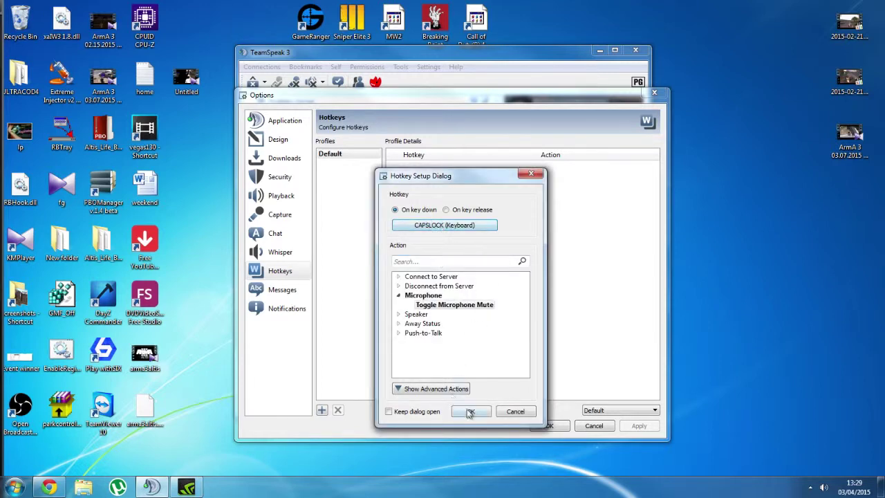
left_click(470, 411)
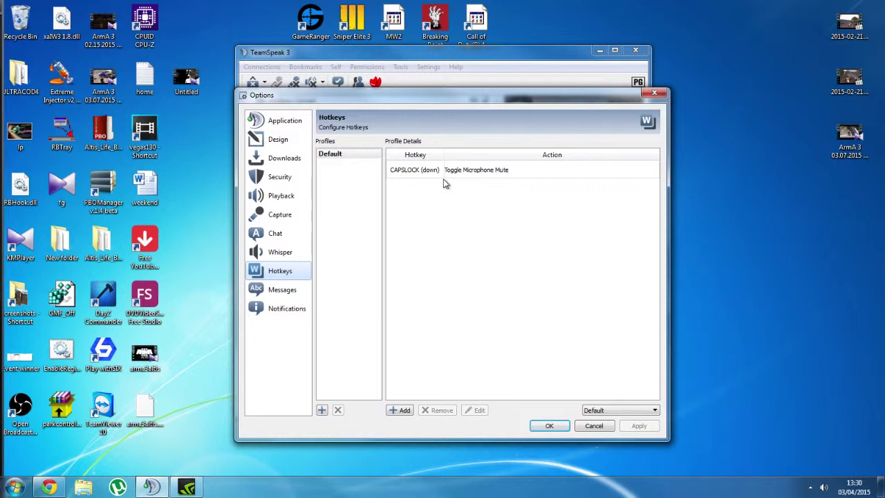
left_click(404, 410)
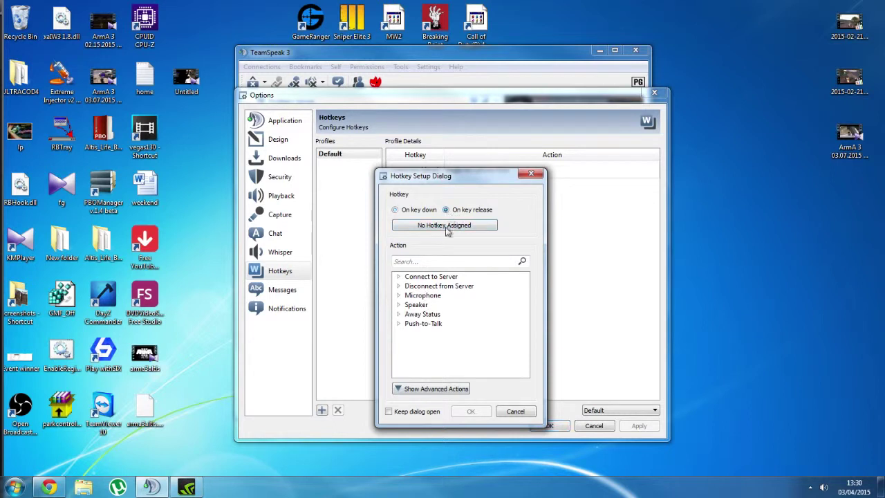
Add a CAPSLOCK (on key release) hotkey that also toggles microphone mute
double_click(432, 295)
left_click(453, 305)
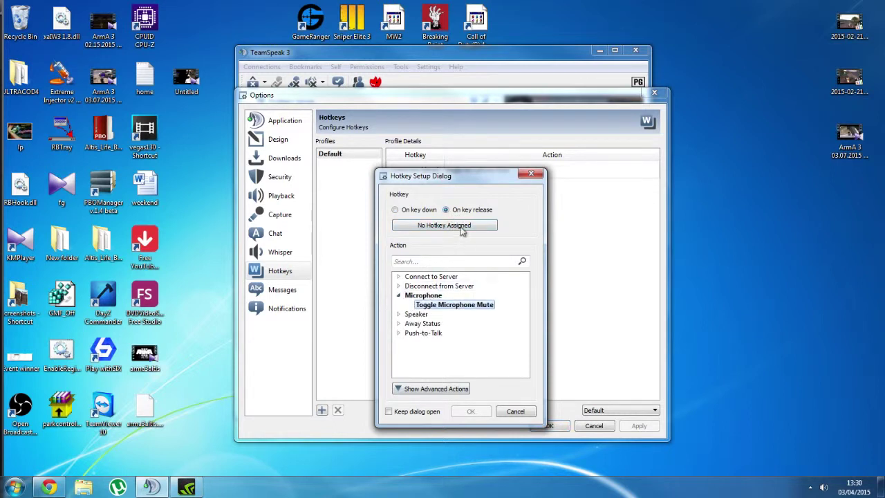
left_click(462, 228)
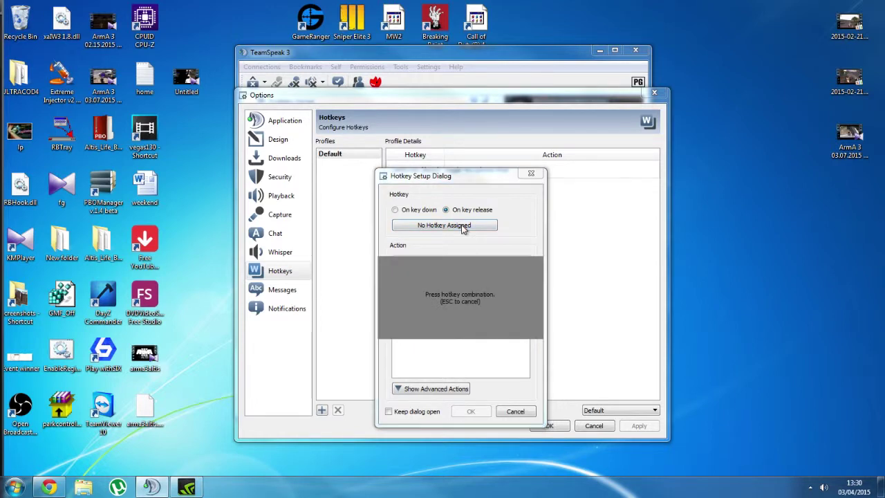
key("Caps_Lock")
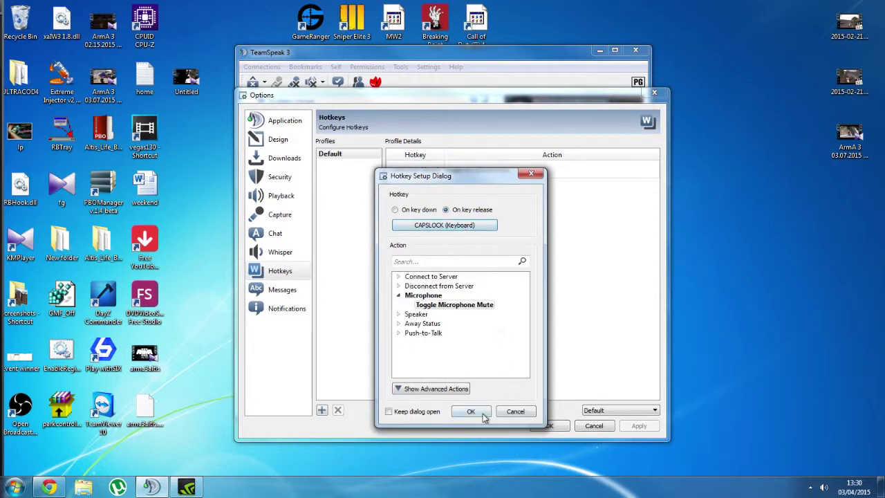
left_click(472, 412)
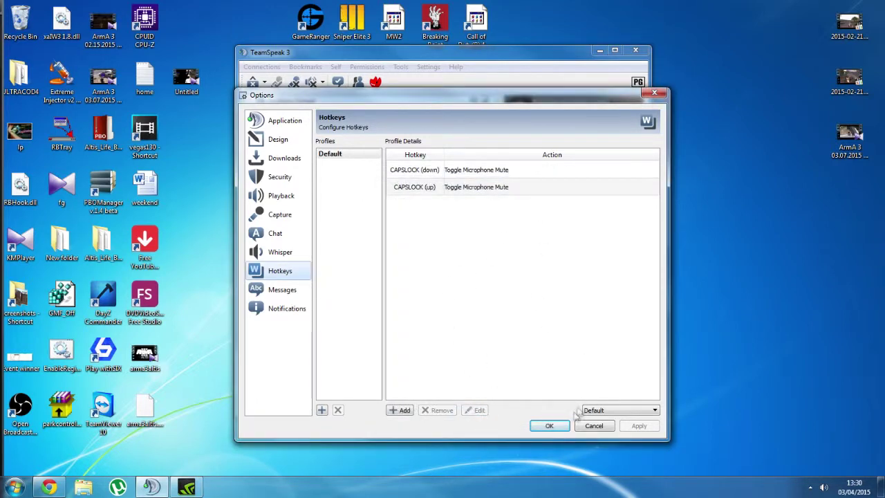
Start a third hotkey, browse the Speaker and Away Status actions, then discard it
left_click(406, 411)
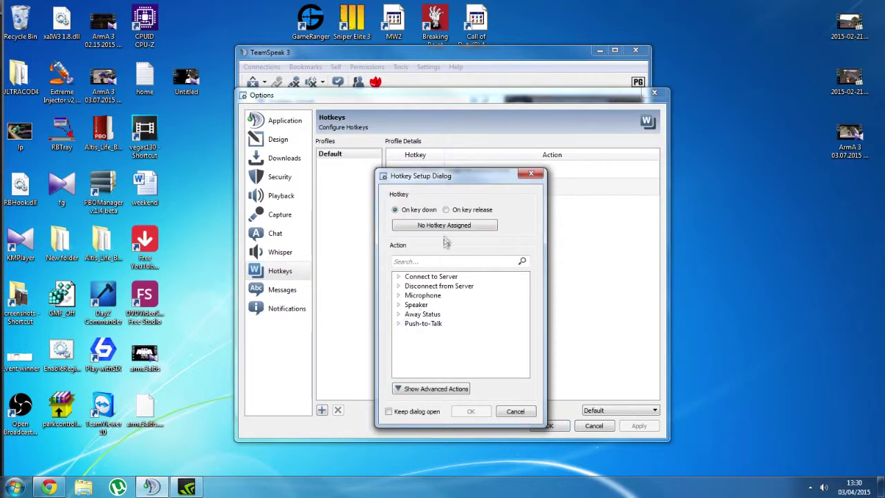
left_click(400, 304)
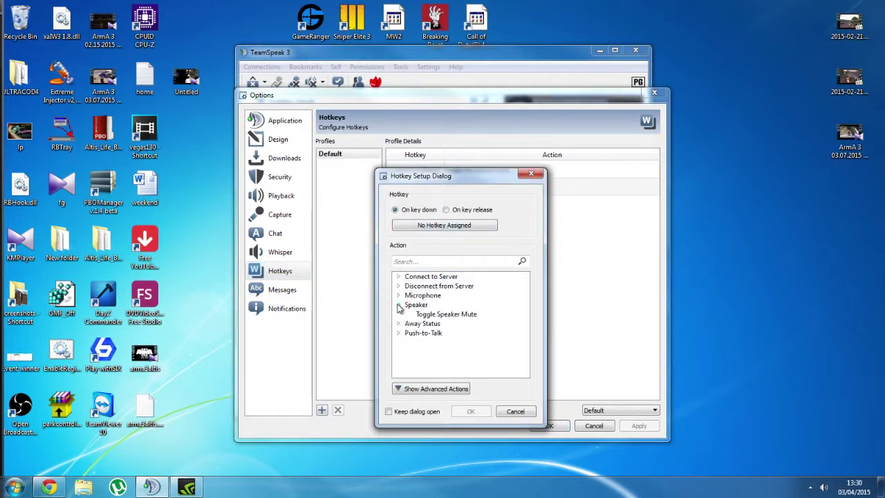
left_click(400, 305)
left_click(399, 314)
left_click(399, 314)
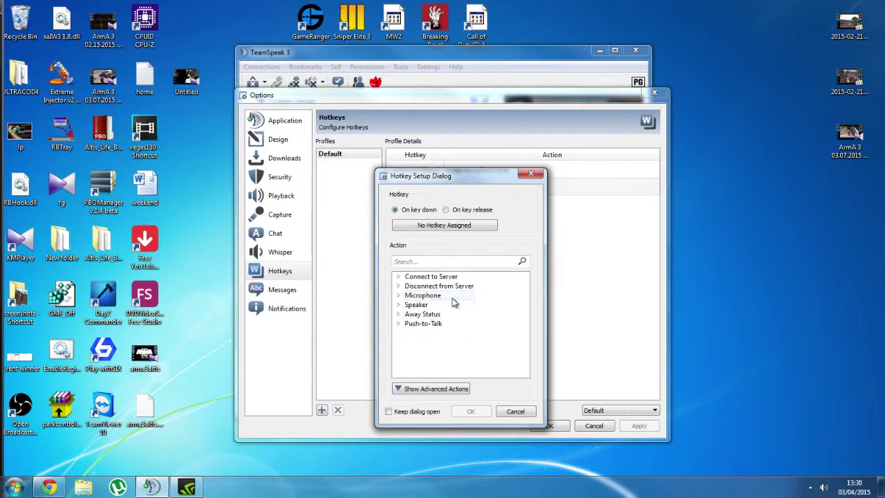
left_click(517, 411)
Close Options with the hotkeys saved and look over the channel tree
left_click(552, 426)
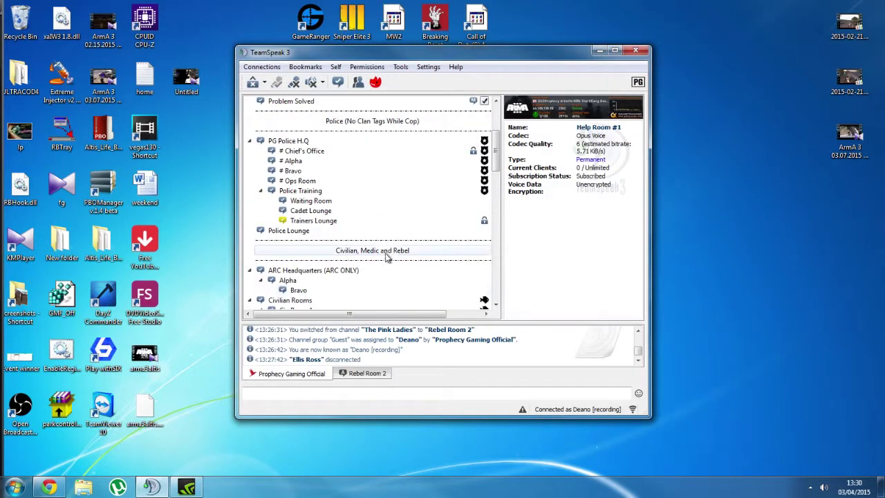
scroll(387, 256, "down", 7)
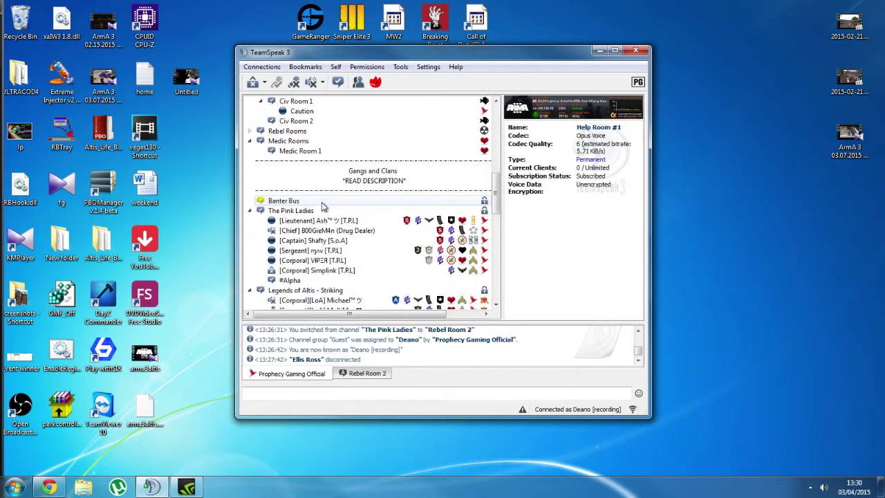
scroll(322, 202, "down", 3)
scroll(321, 204, "up", 10)
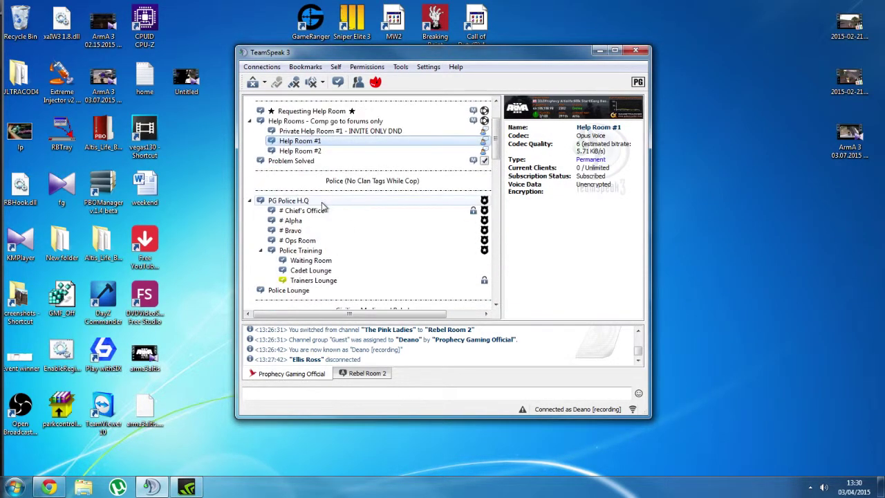
scroll(321, 205, "up", 3)
Scroll through the channel tree and collapse the Medic Rooms branch
scroll(323, 211, "down", 10)
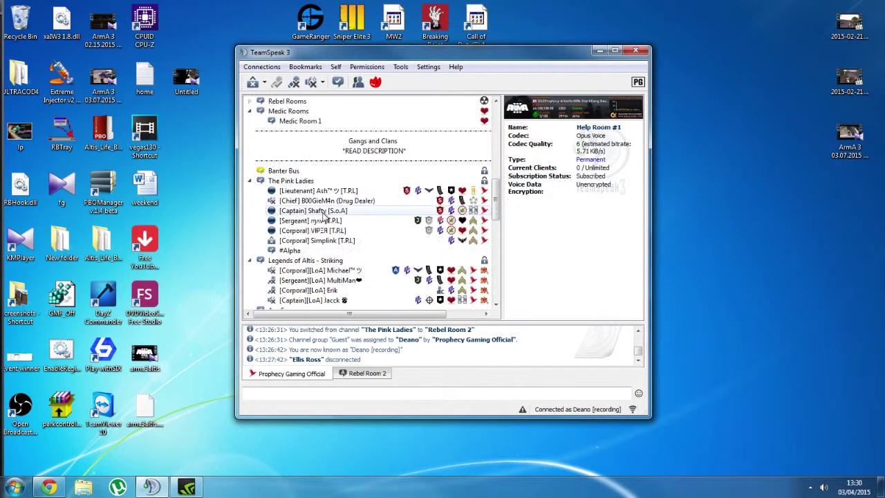
scroll(322, 215, "down", 5)
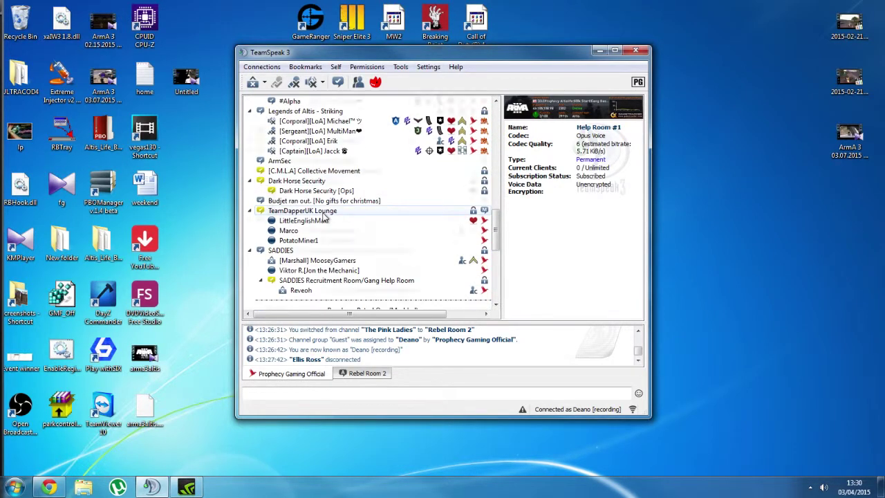
scroll(324, 217, "down", 6)
scroll(324, 217, "down", 2)
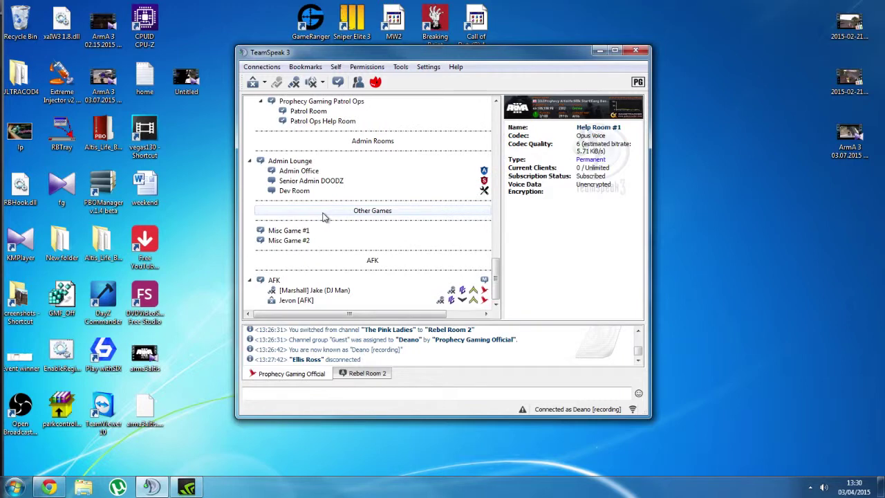
scroll(325, 217, "up", 8)
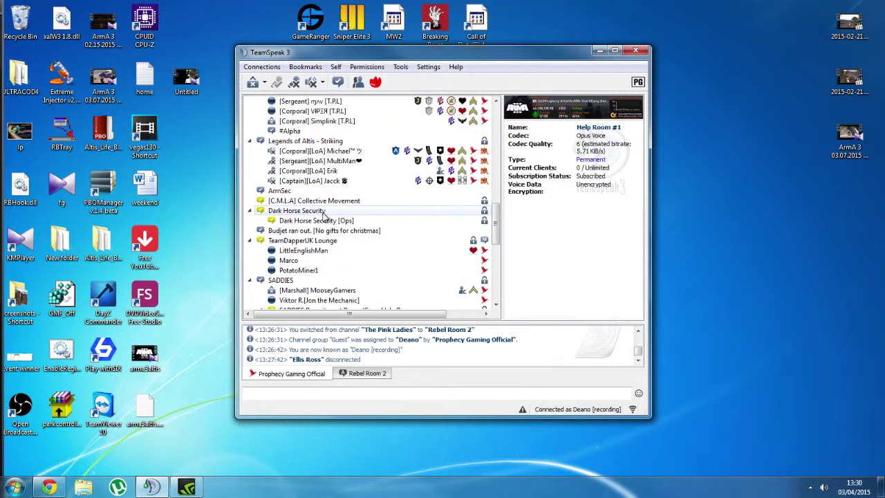
scroll(324, 216, "up", 3)
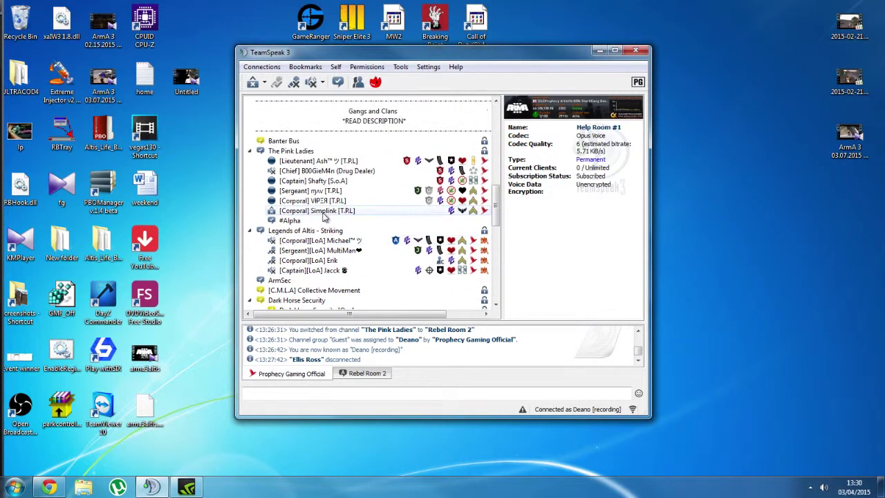
scroll(325, 217, "up", 3)
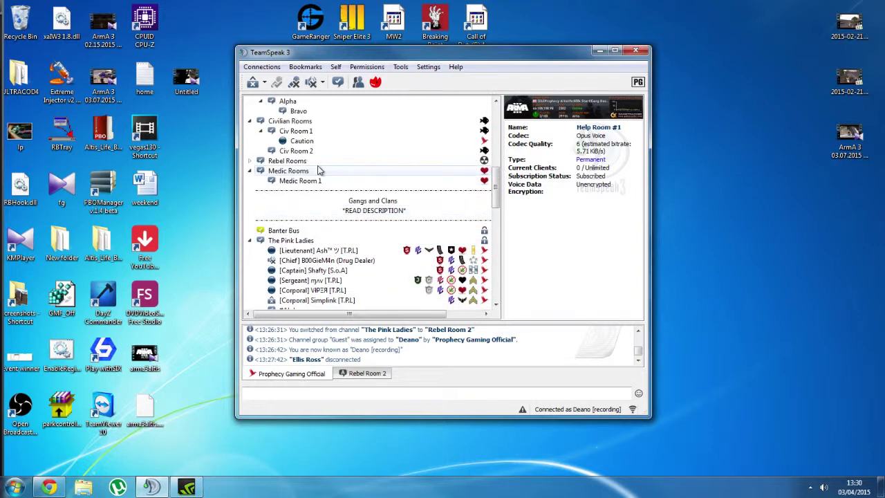
left_click(250, 172)
Expand Medic Rooms and Rebel Rooms, then mute and unmute the microphone with the hotkey
left_click(249, 170)
left_click(249, 160)
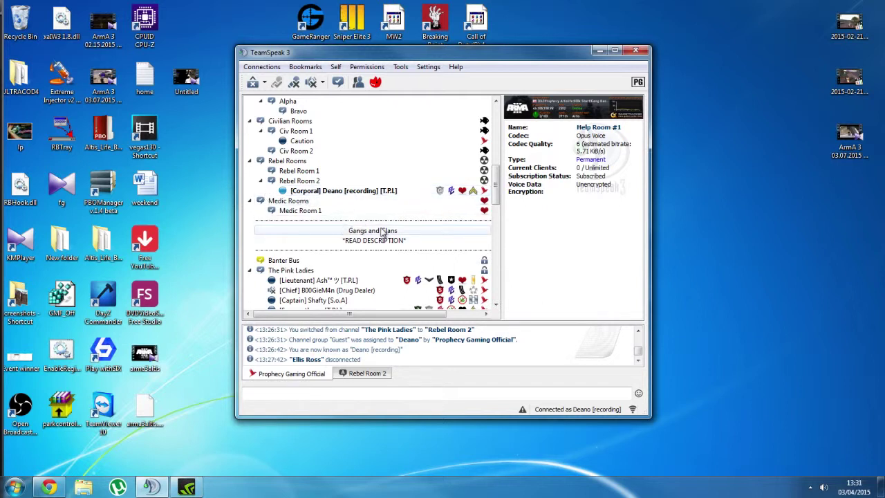
key("ctrl+m")
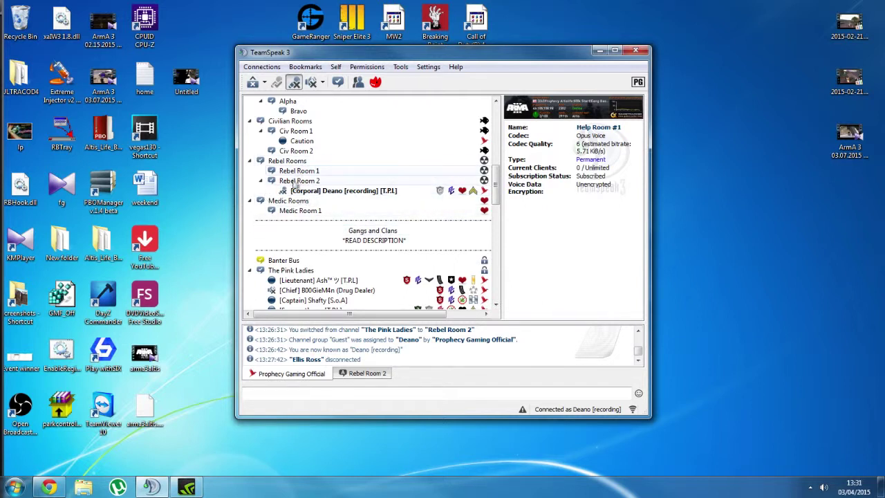
key("ctrl+m")
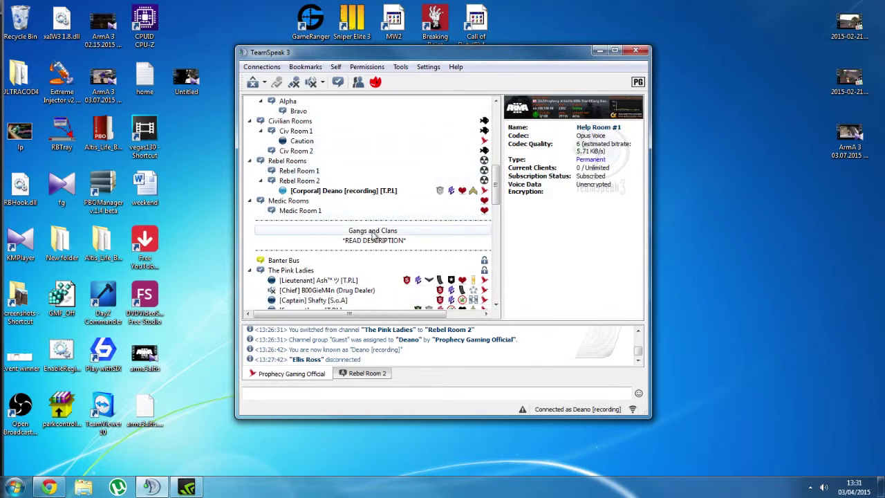
Add a [ (down) hotkey for Toggle Speaker Mute in Options > Hotkeys and save
left_click(428, 66)
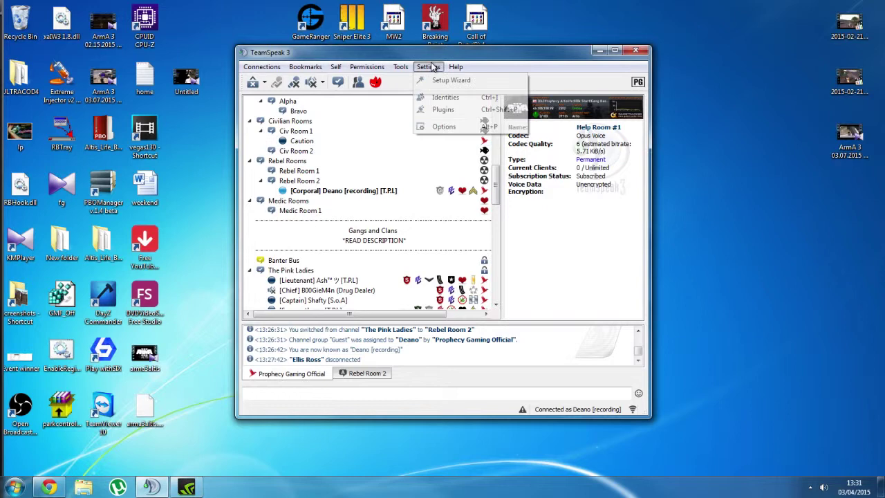
left_click(438, 124)
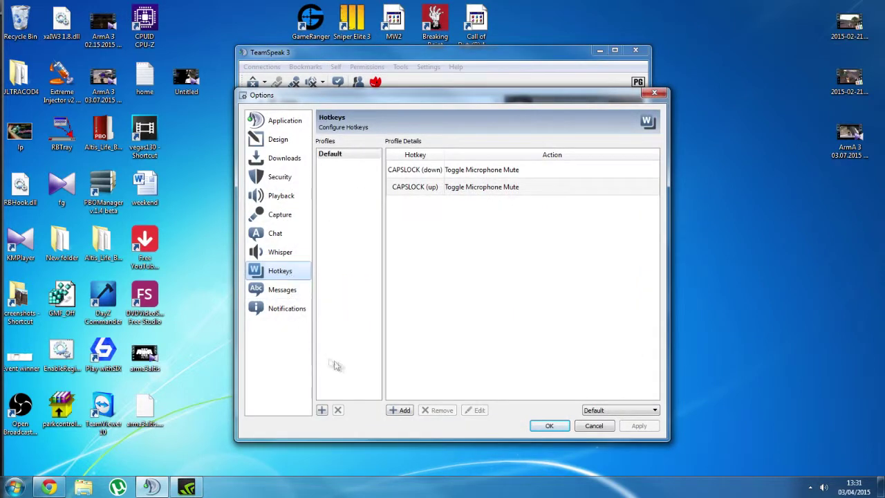
left_click(403, 412)
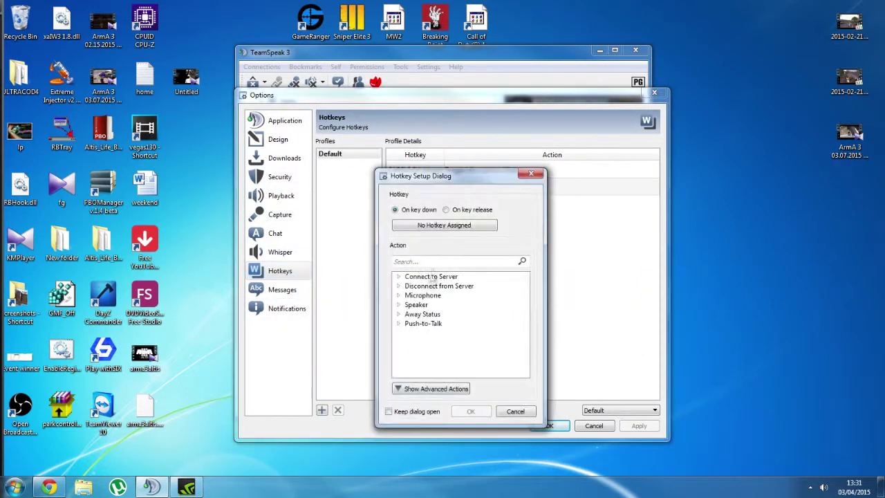
left_click(399, 305)
left_click(446, 314)
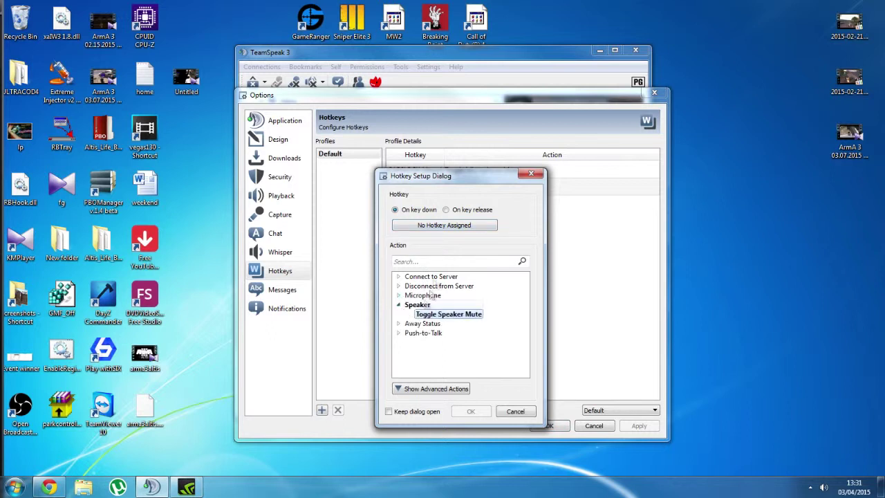
left_click(439, 226)
key("bracketleft")
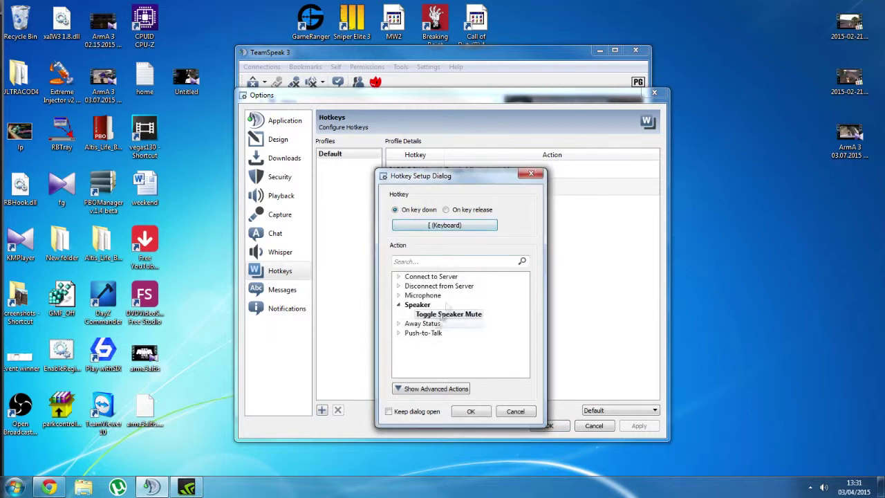
left_click(478, 412)
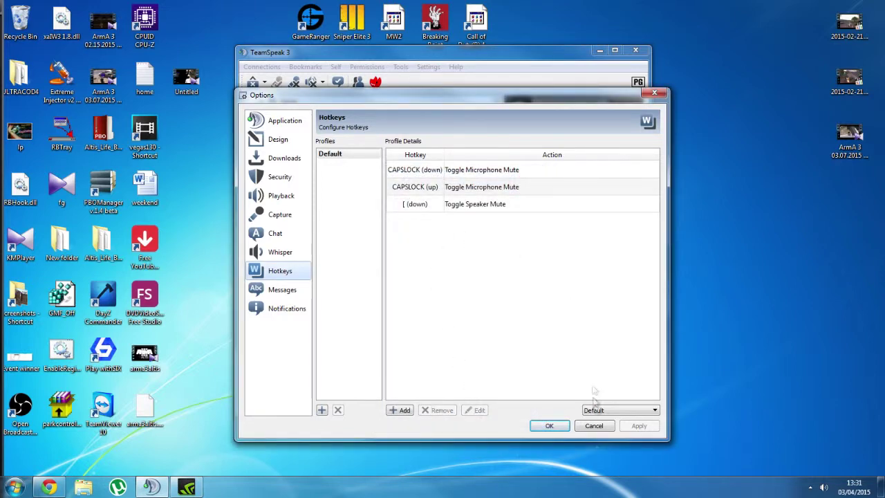
left_click(563, 425)
Mute the speakers with the [ hotkey while scrolling through the channel tree
scroll(413, 233, "up", 8)
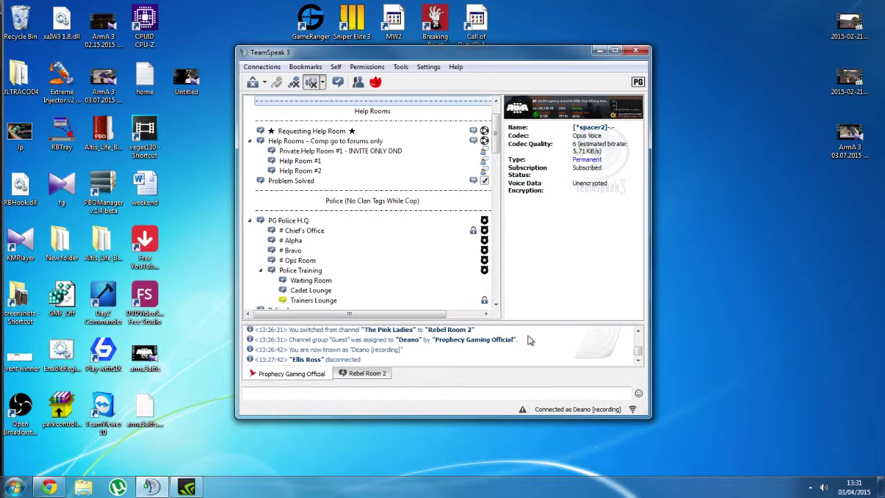
key("bracketleft")
scroll(413, 233, "down", 3)
scroll(413, 233, "down", 1)
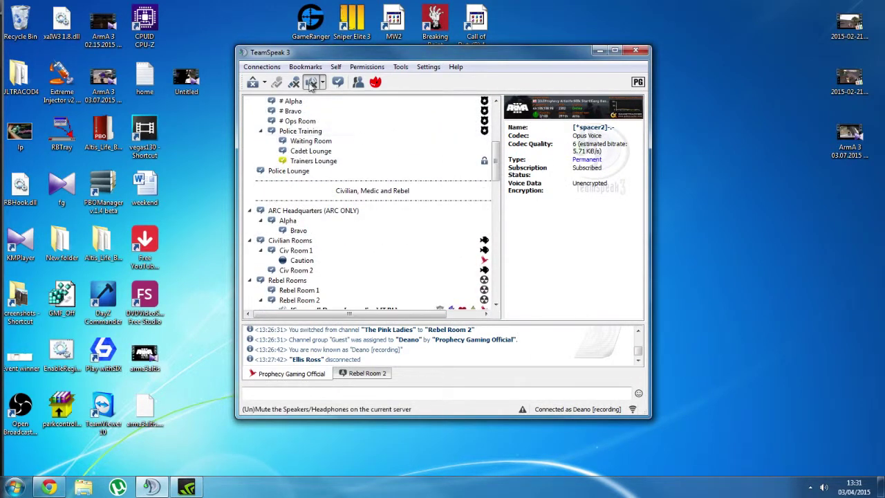
scroll(299, 175, "down", 3)
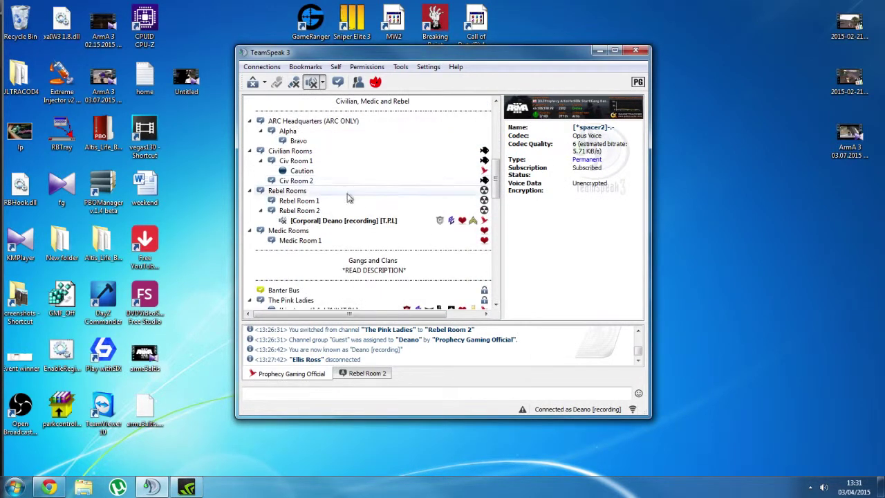
scroll(349, 197, "up", 5)
scroll(323, 207, "down", 4)
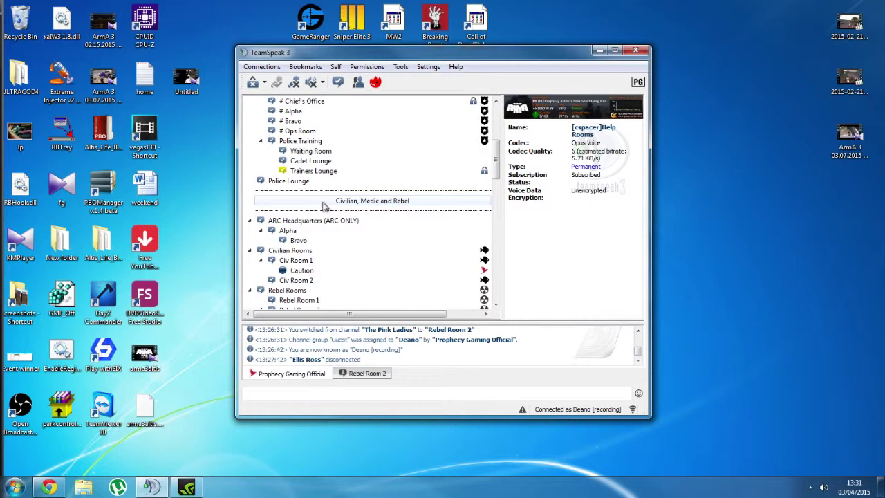
scroll(322, 194, "down", 5)
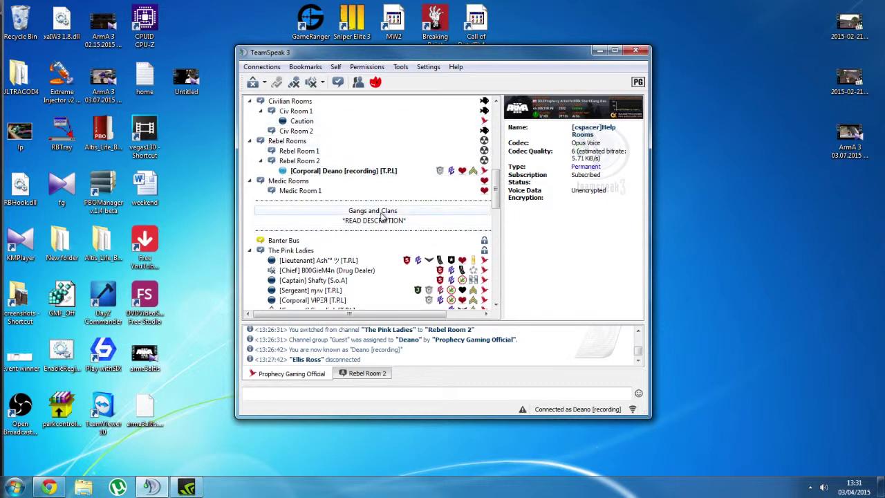
scroll(443, 181, "up", 5)
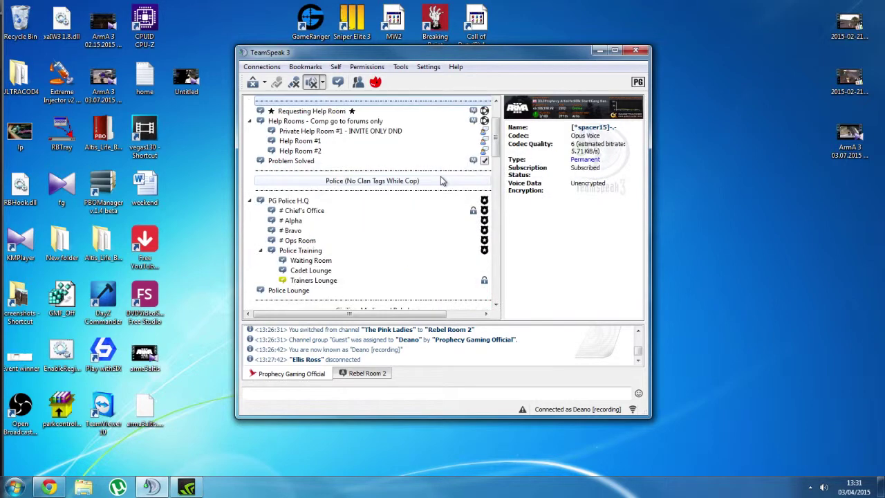
scroll(443, 181, "down", 4)
scroll(442, 180, "up", 4)
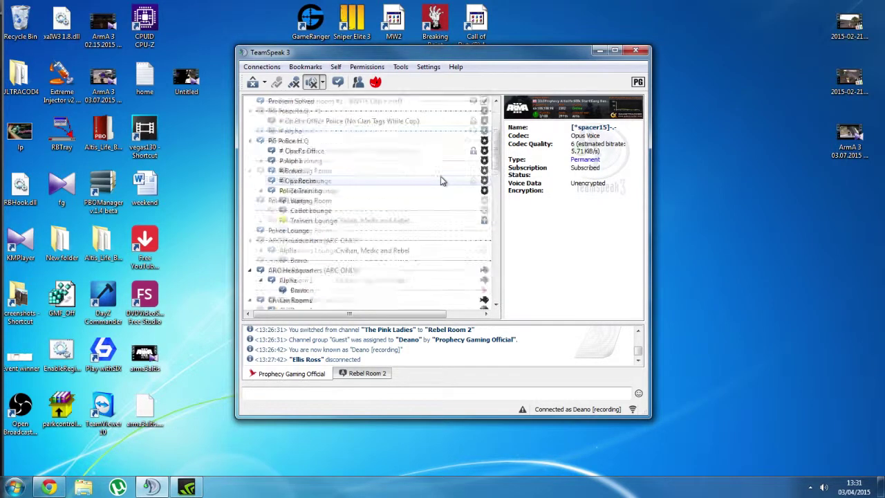
scroll(442, 181, "down", 3)
scroll(377, 221, "up", 3)
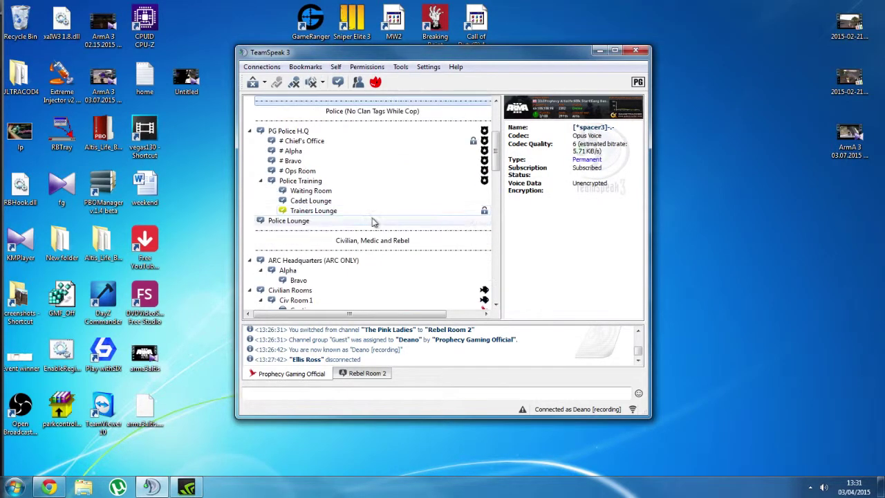
scroll(359, 201, "up", 4)
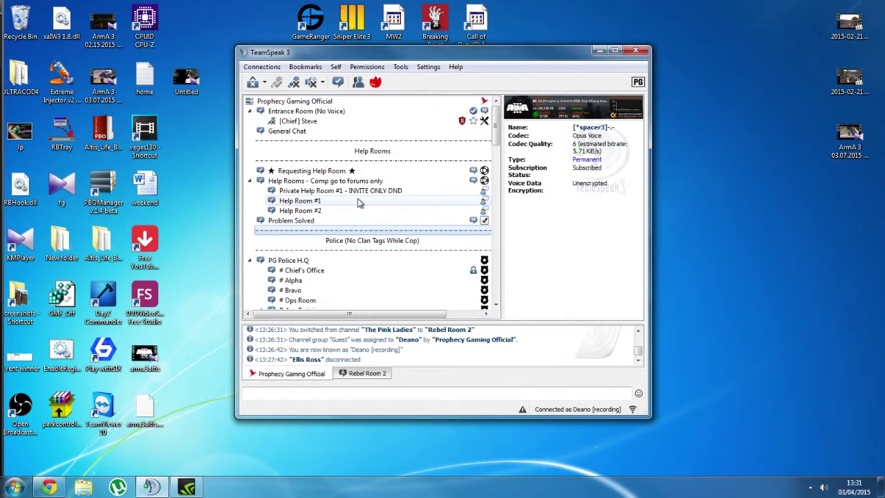